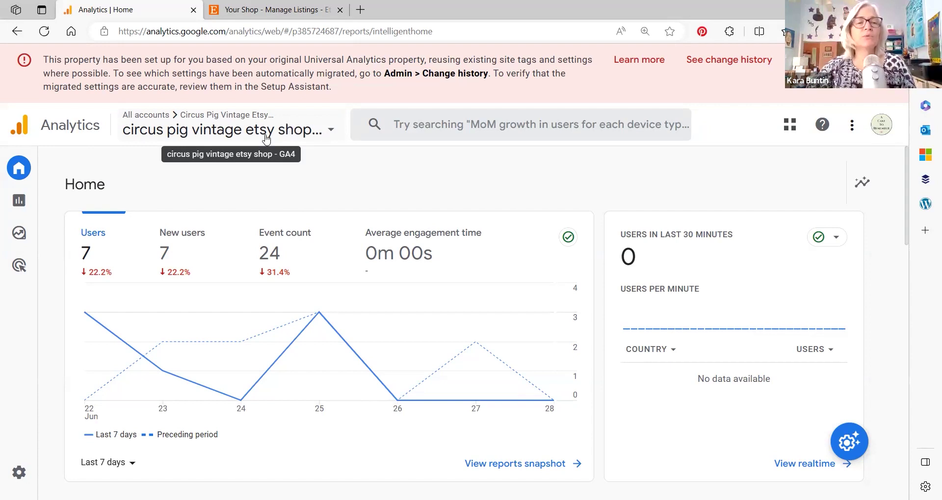
Step: Open the Acaketoremember.etsy.com - GA4 property under the Etsy shop account
left_click(332, 134)
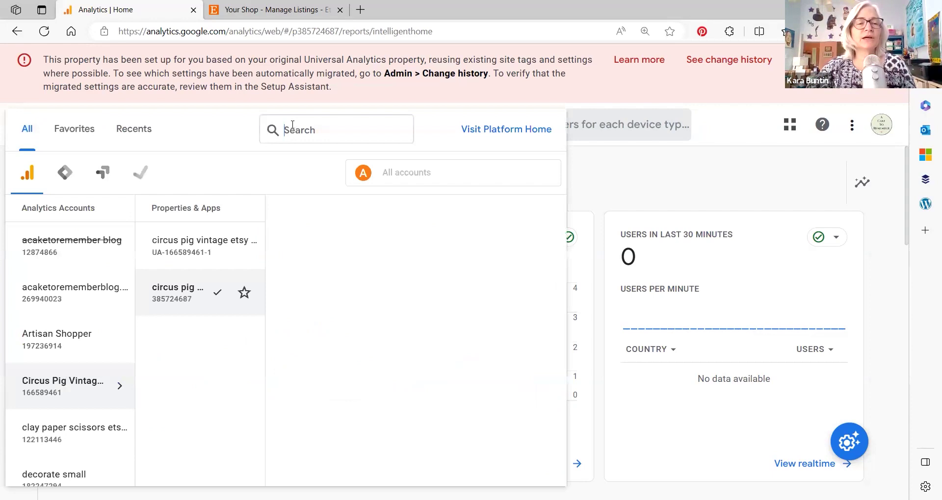
scroll(109, 303, "down", 3)
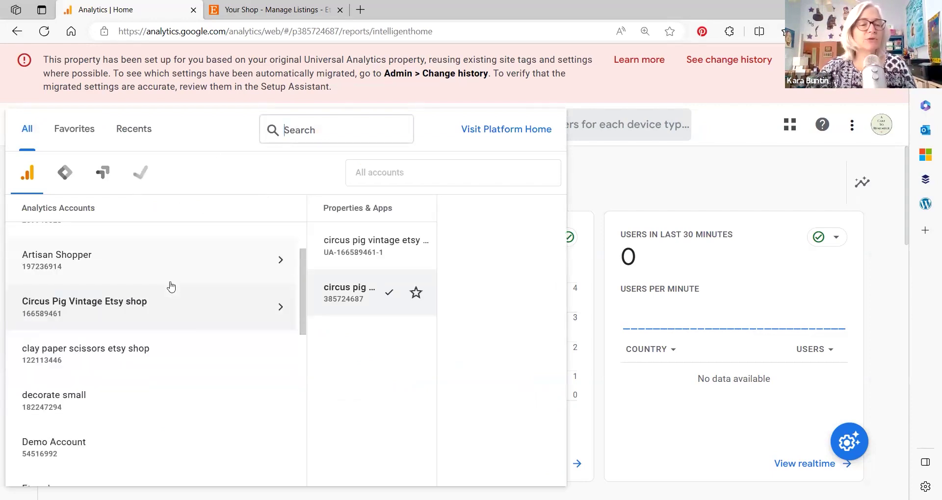
scroll(171, 286, "down", 2)
scroll(170, 286, "down", 8)
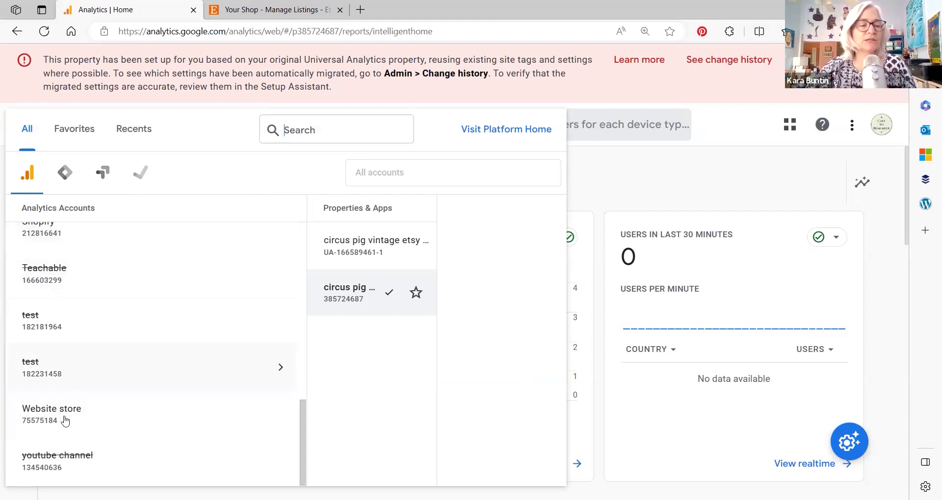
scroll(138, 340, "up", 6)
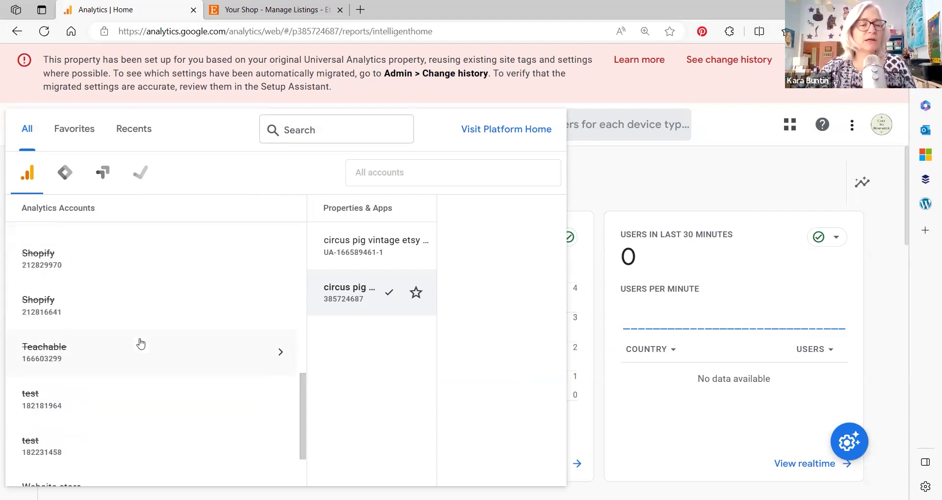
left_click(70, 327)
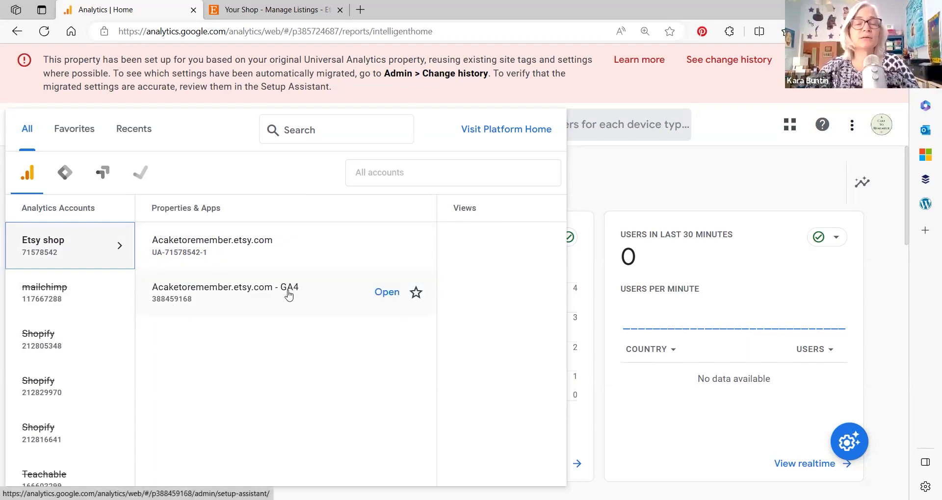
left_click(206, 295)
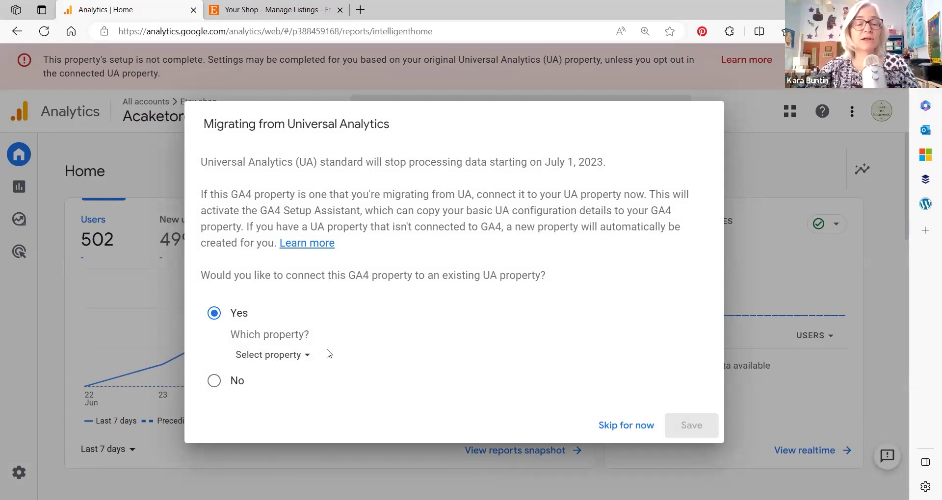
Step: Link the Acaketoremember.etsy.com Universal Analytics property in the migration prompt and save
left_click(304, 354)
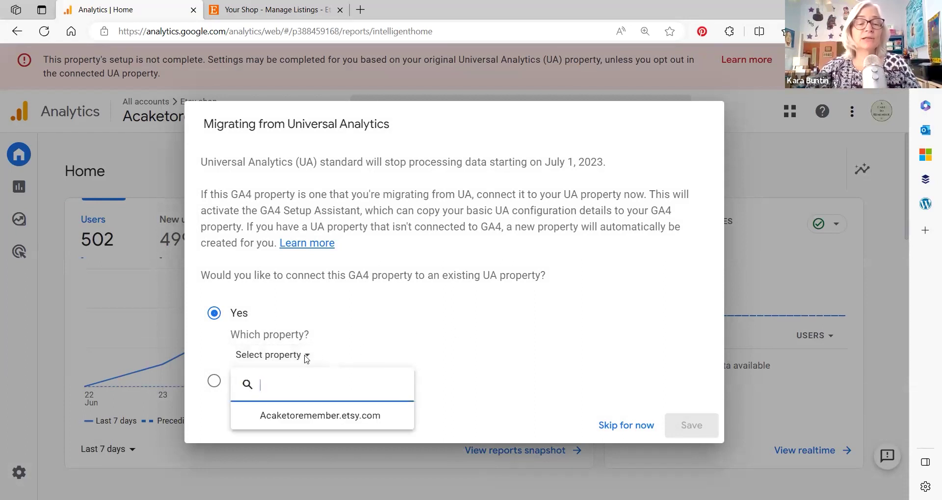
left_click(287, 417)
left_click(691, 424)
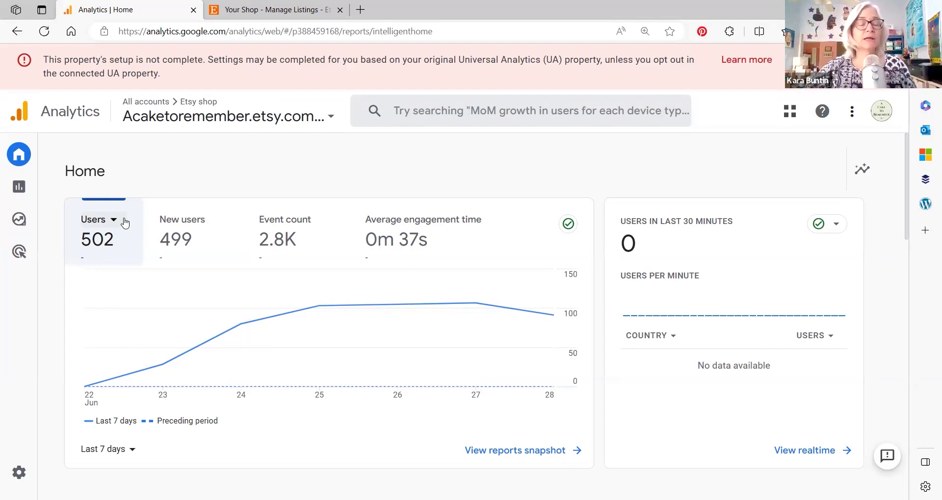
mouse_move(38, 190)
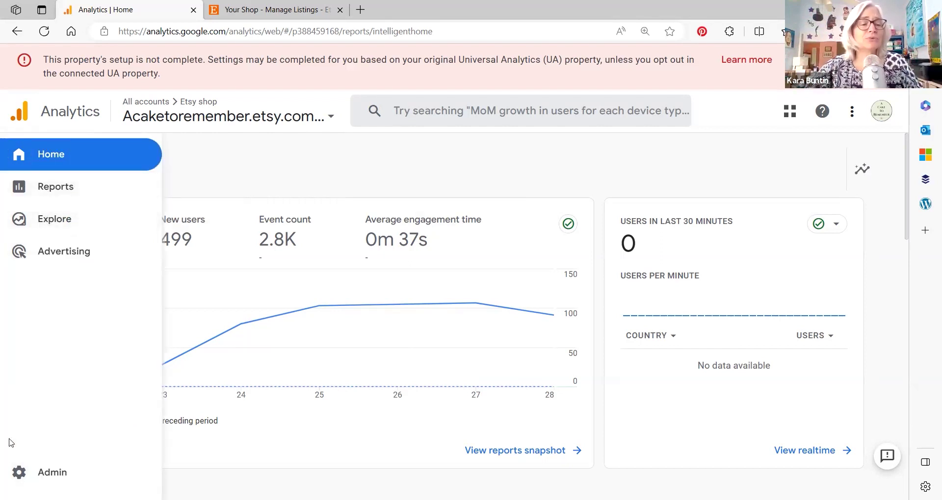
Step: Copy measurement ID G-3W7ZJP26YL from the GA4 web stream's details under Admin > Data Streams
left_click(41, 478)
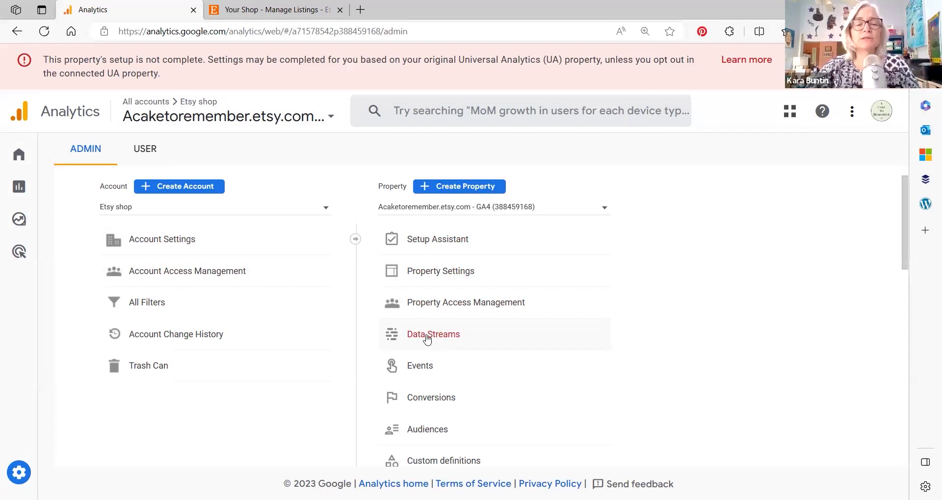
left_click(426, 337)
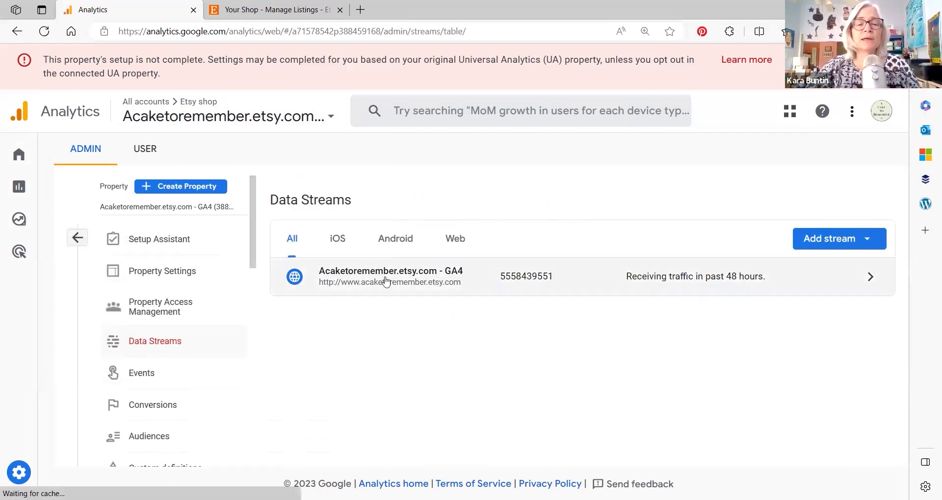
left_click(815, 278)
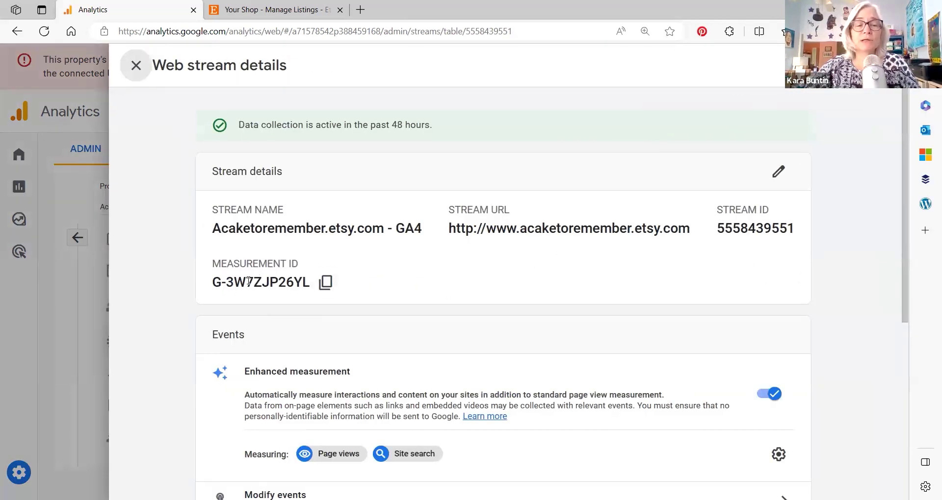
left_click(326, 282)
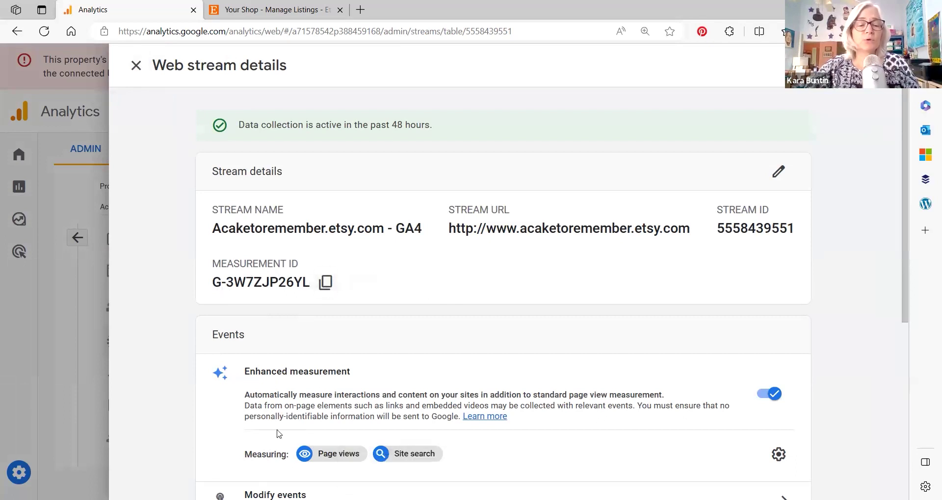
Step: Confirm Etsy's Web Analytics Web Property ID reads G-3W7ZJP26YL, then return to Google Analytics
left_click(270, 12)
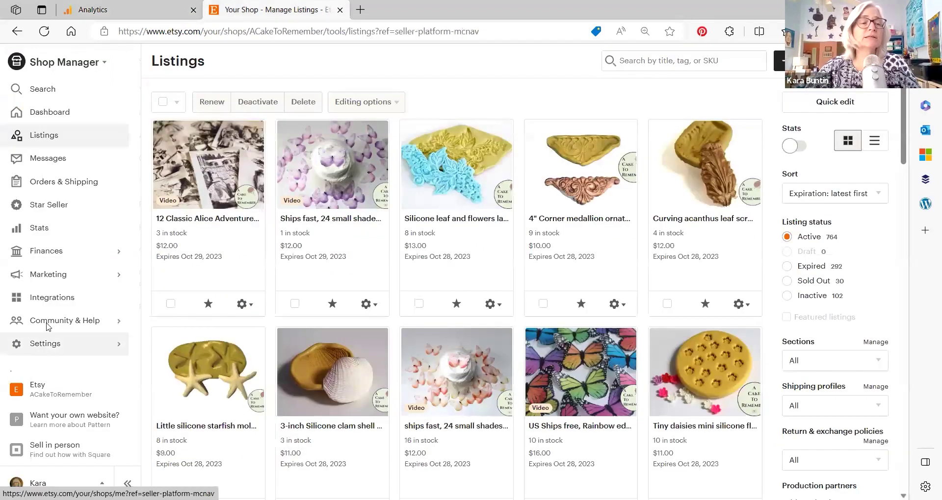
left_click(48, 343)
left_click(122, 147)
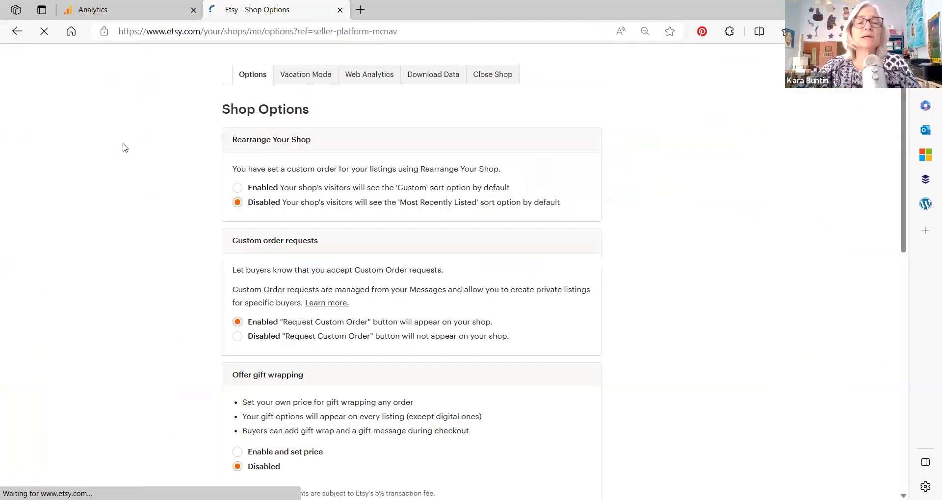
left_click(363, 74)
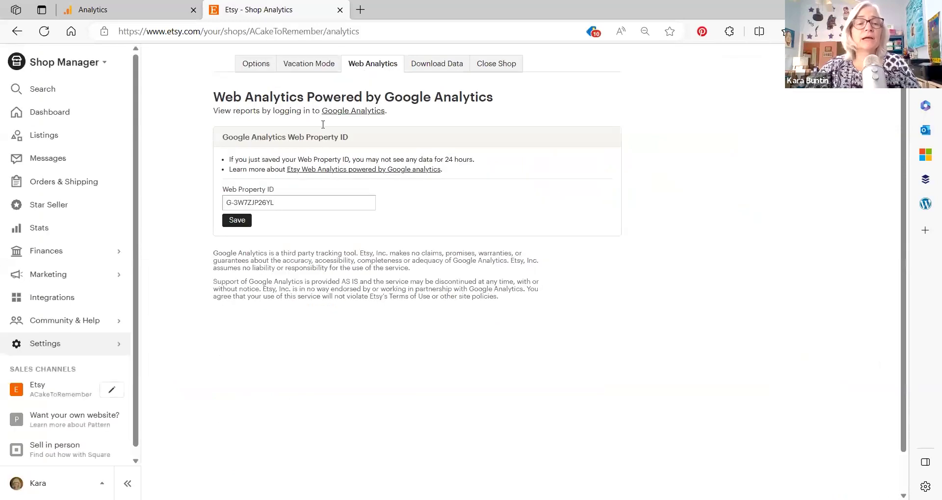
left_click_drag(295, 199, 214, 206)
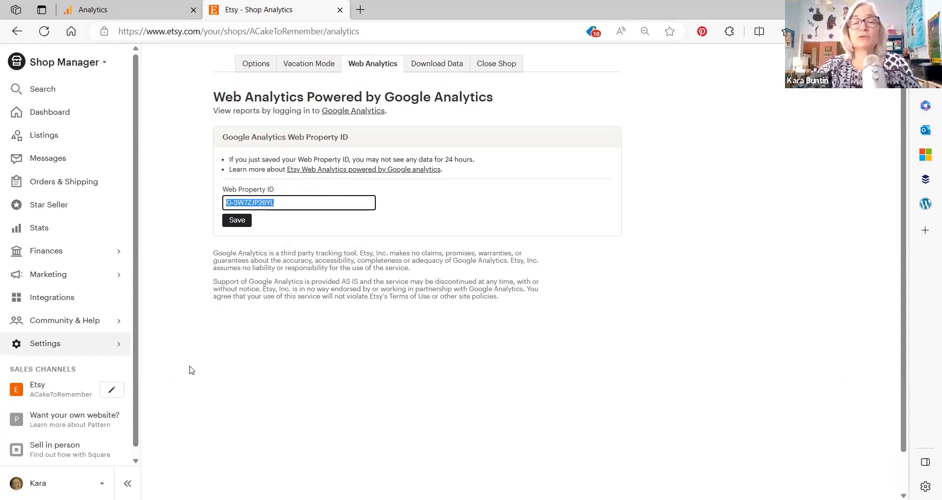
left_click(163, 255)
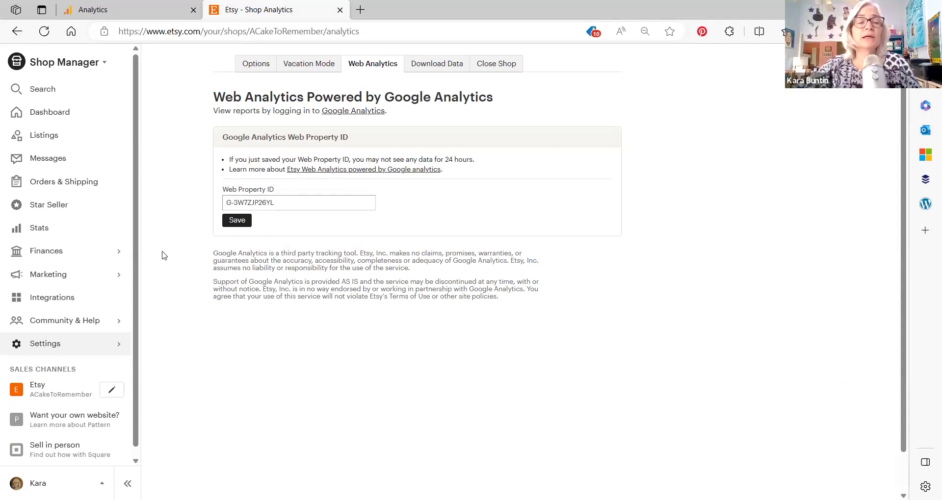
left_click(231, 201)
left_click(187, 213)
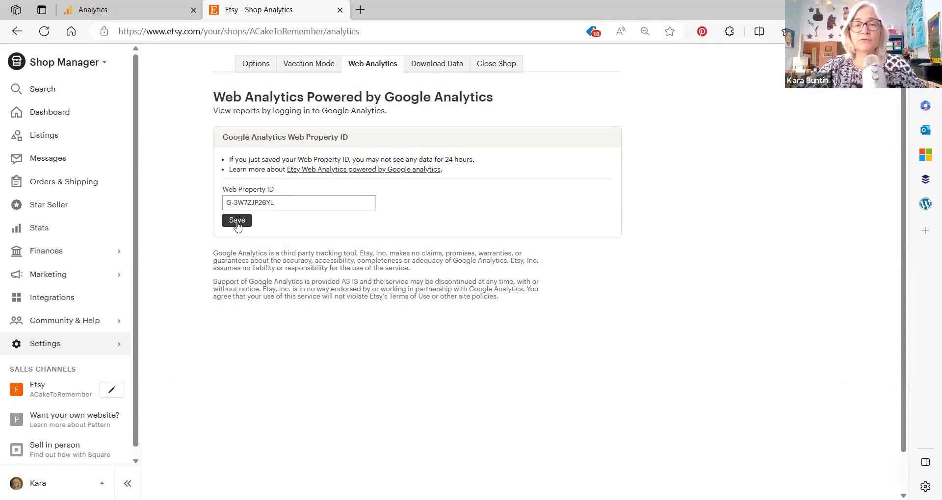
left_click(143, 13)
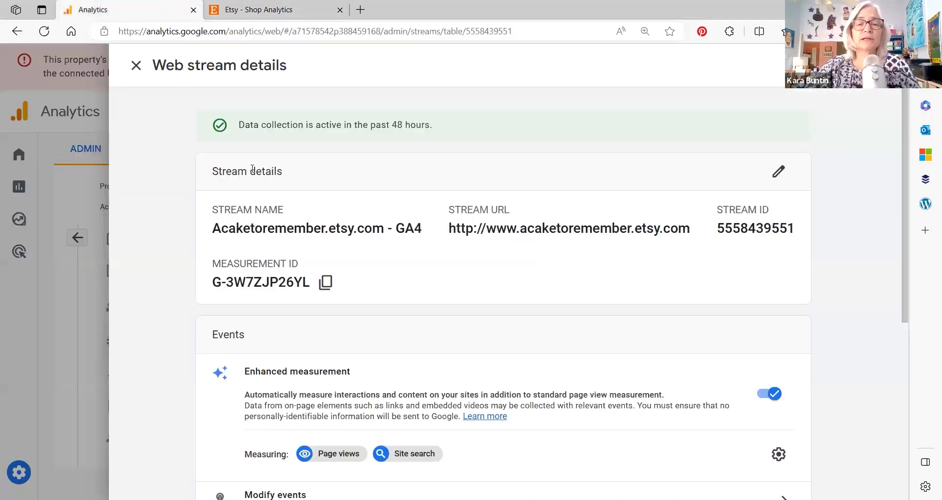
Step: Close the web stream details and check Home's realtime card: 1 user from the Netherlands
left_click(136, 65)
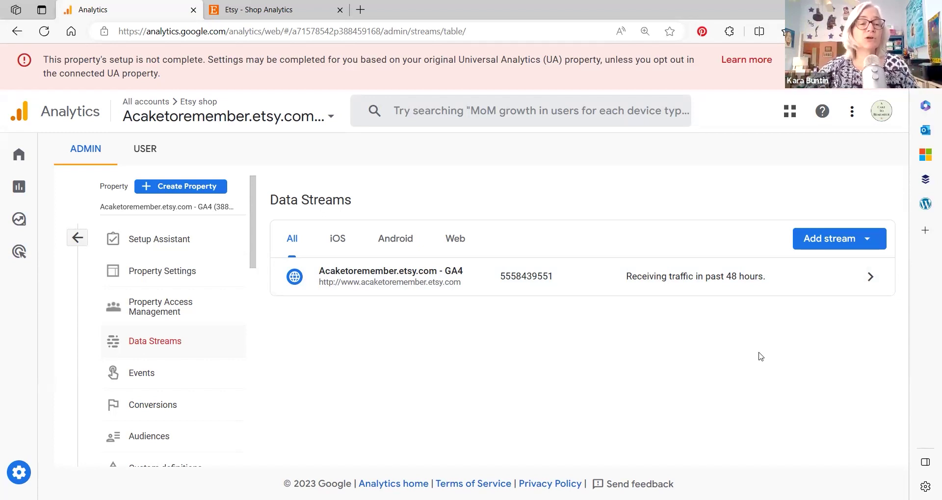
mouse_move(20, 165)
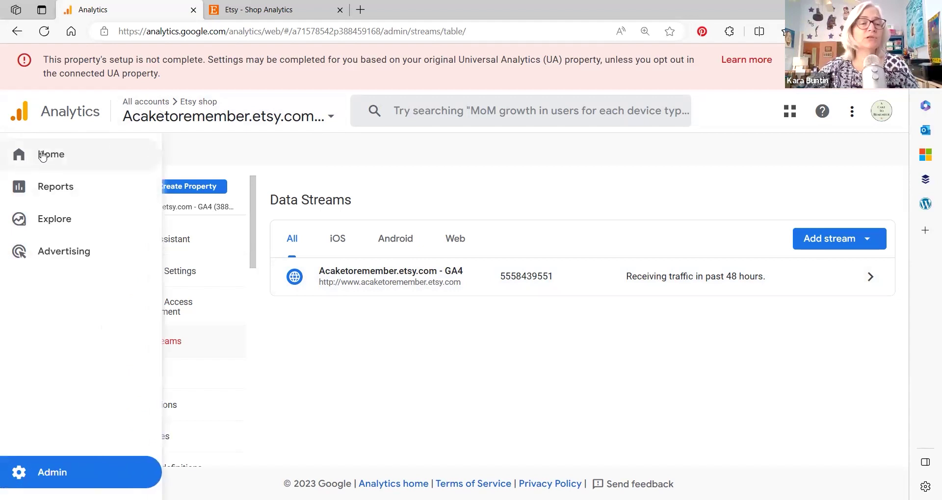
left_click(65, 158)
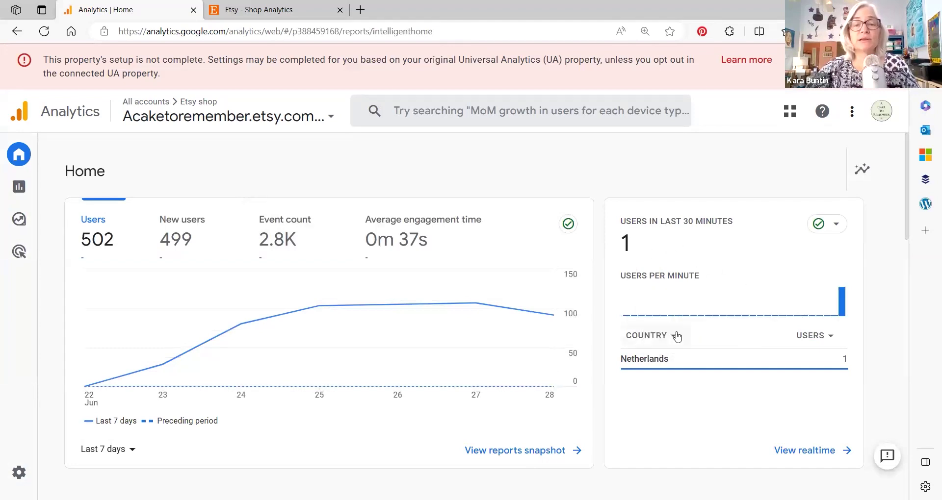
mouse_move(837, 310)
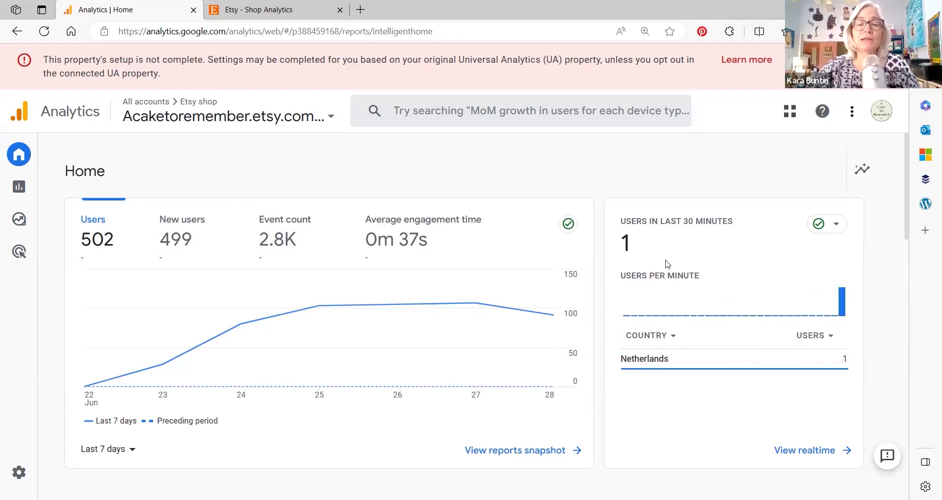
mouse_move(678, 288)
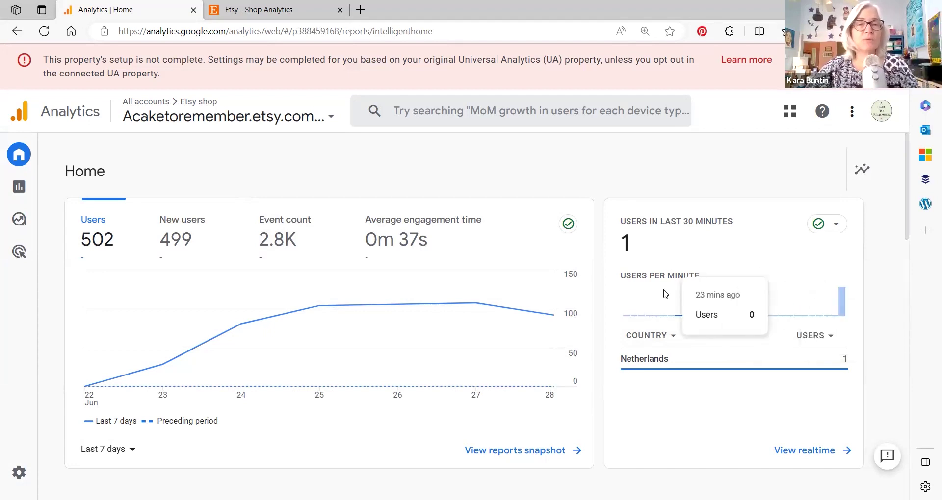
Step: Go to the GA4 property's Admin > Data Streams again
mouse_move(22, 203)
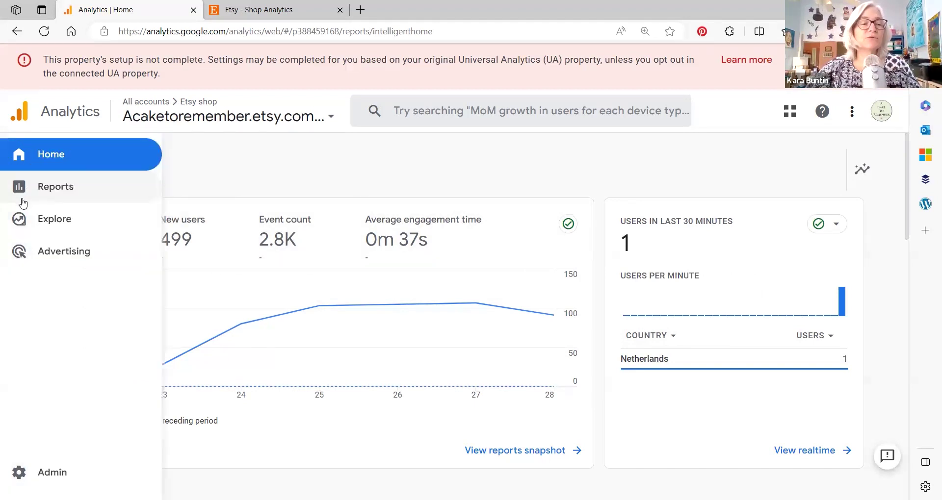
left_click(48, 474)
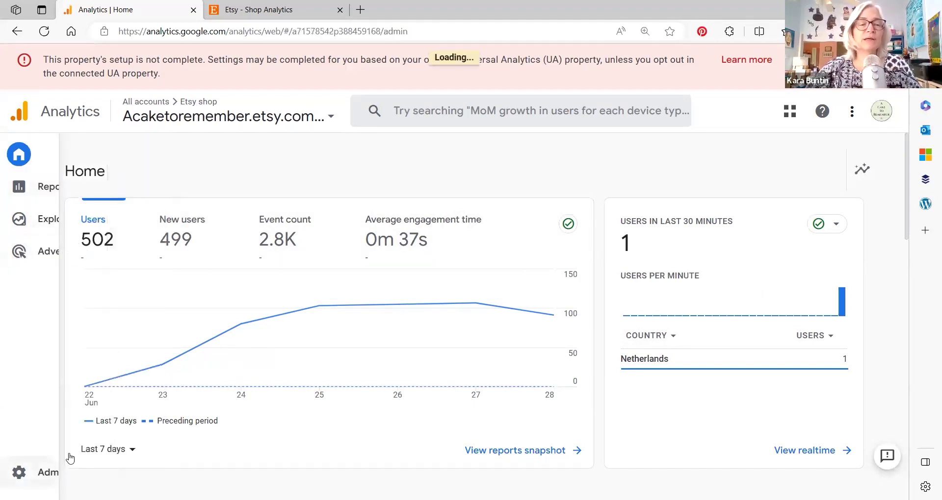
left_click(419, 338)
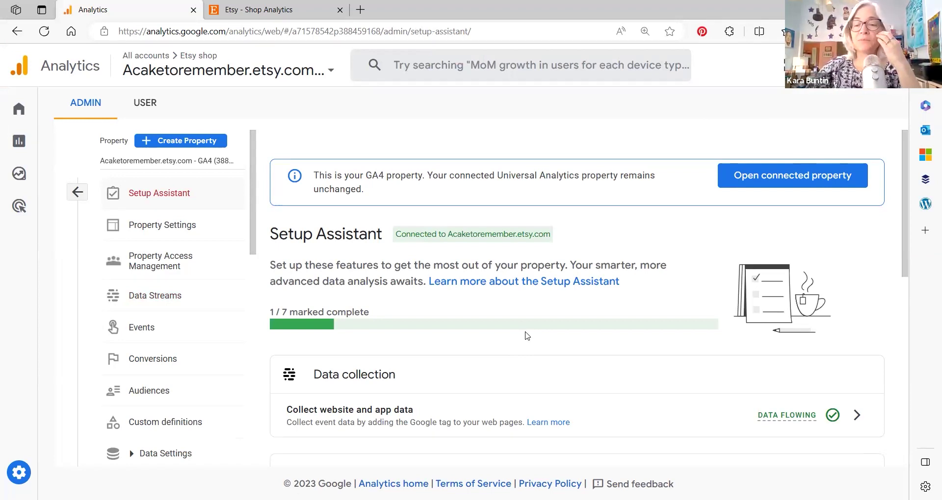
Step: Scroll the Setup Assistant and read the Data flowing status tooltip
scroll(525, 335, "down", 3)
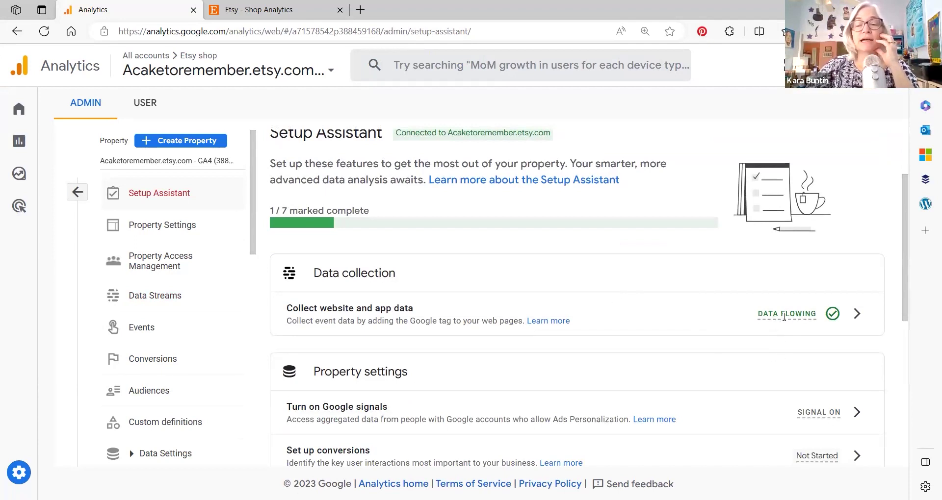
mouse_move(783, 318)
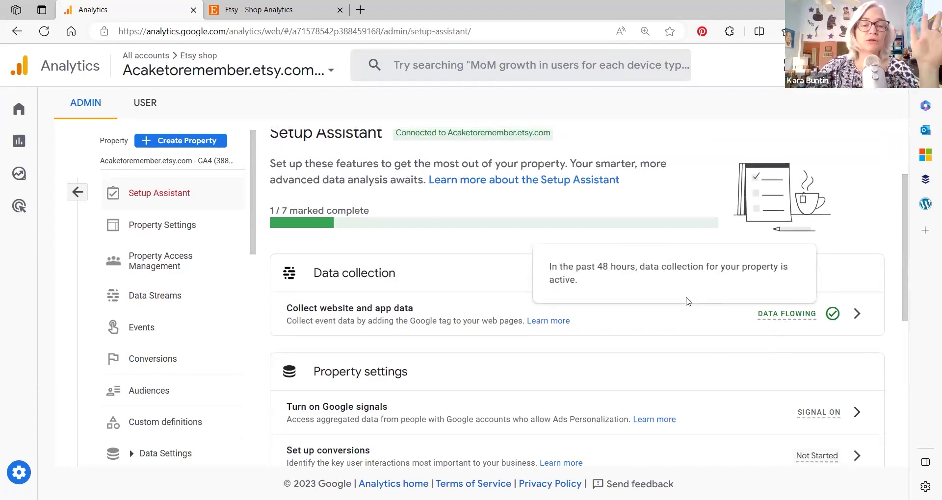
scroll(446, 373, "down", 3)
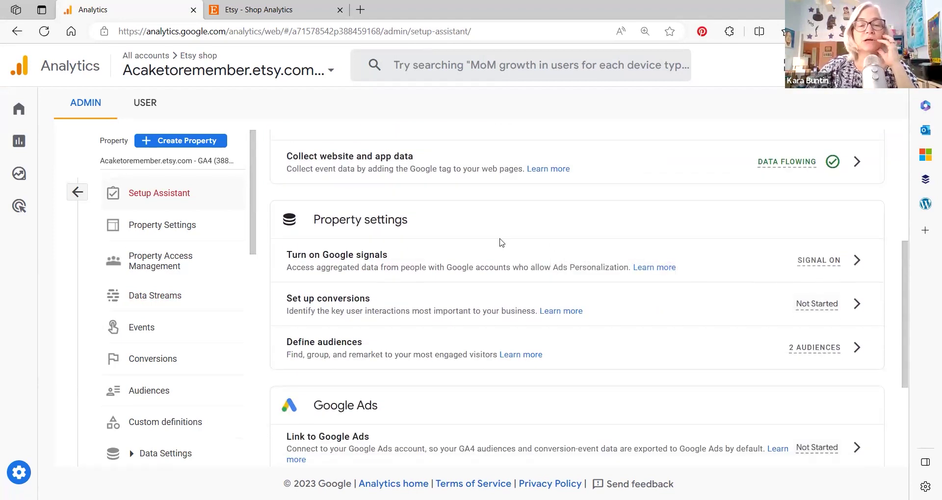
key("alt+Left")
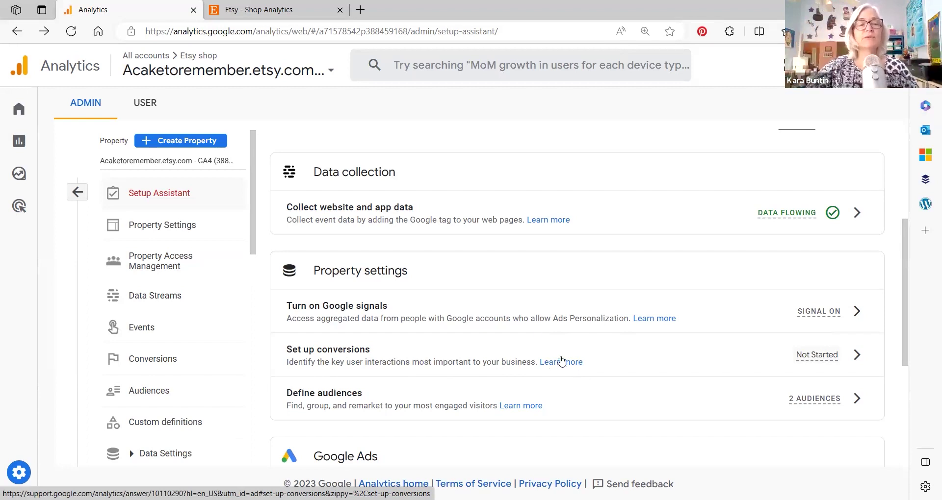
scroll(456, 264, "up", 4)
scroll(457, 263, "down", 6)
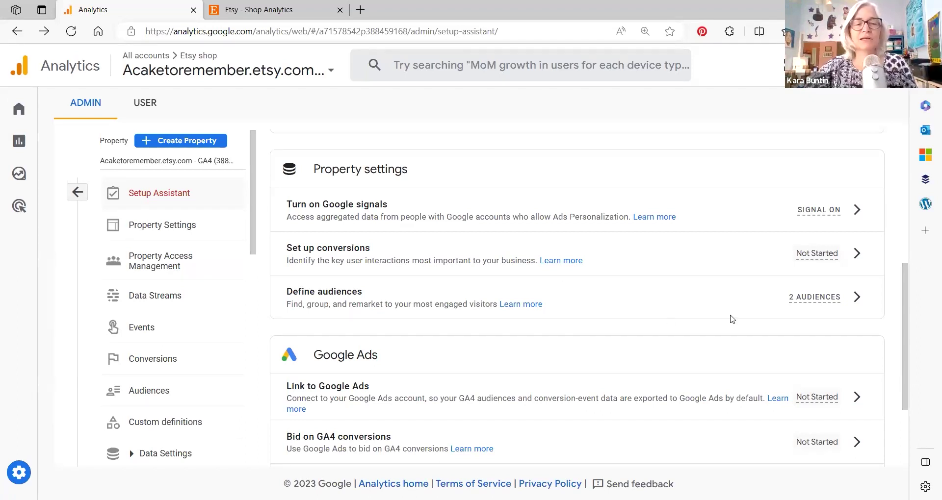
left_click(855, 301)
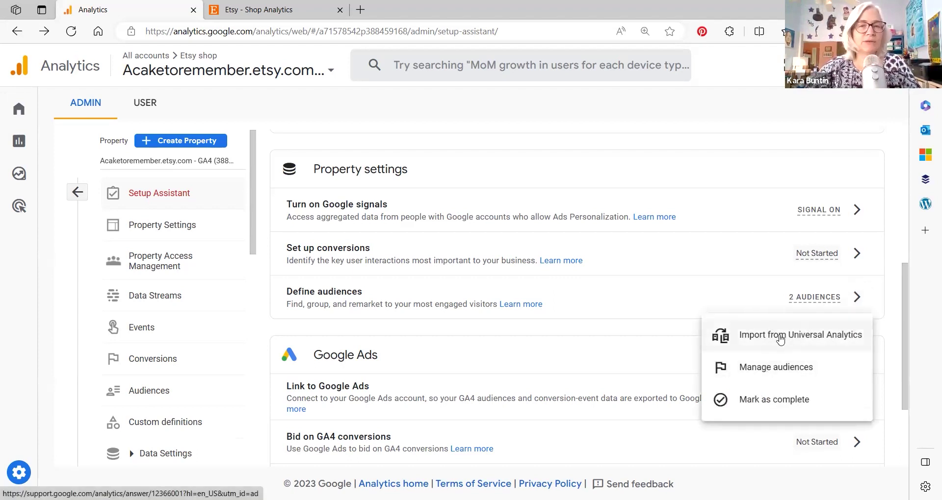
left_click(769, 373)
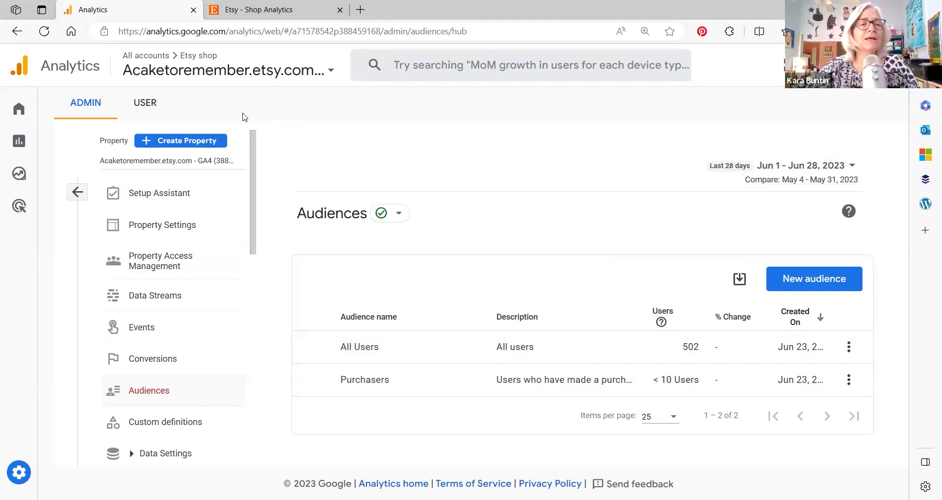
mouse_move(57, 195)
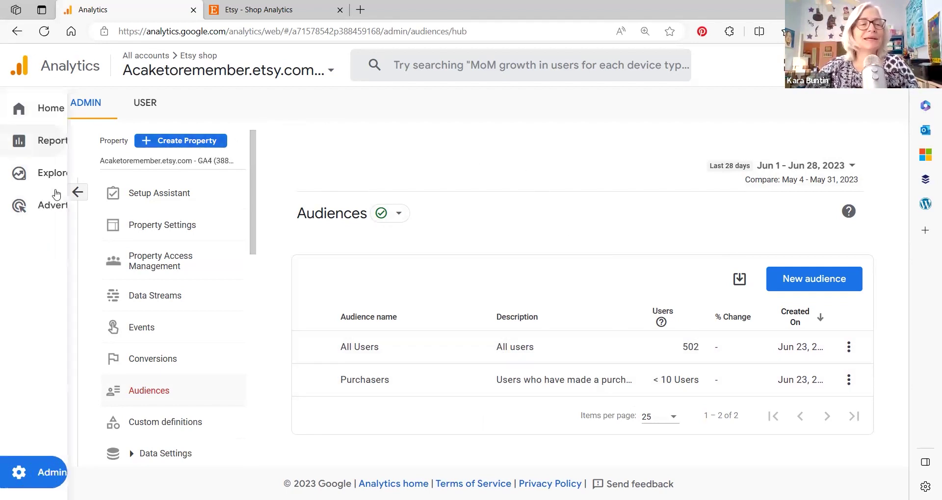
Step: Return to the Setup Assistant checklist and scroll through its setup items
left_click(24, 33)
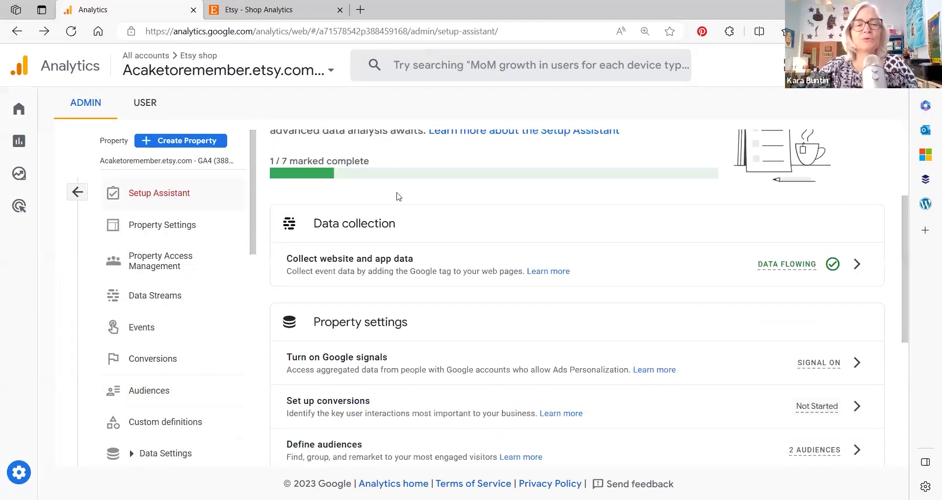
scroll(522, 217, "down", 1)
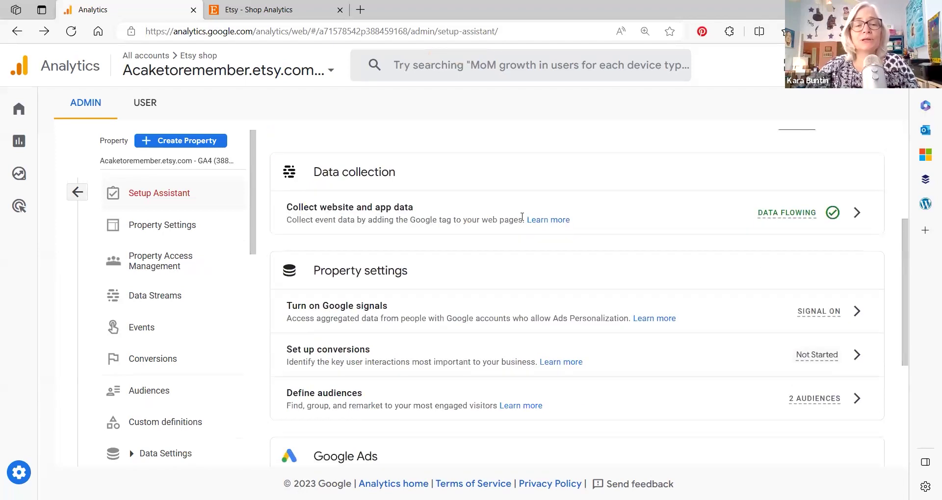
scroll(630, 260, "down", 2)
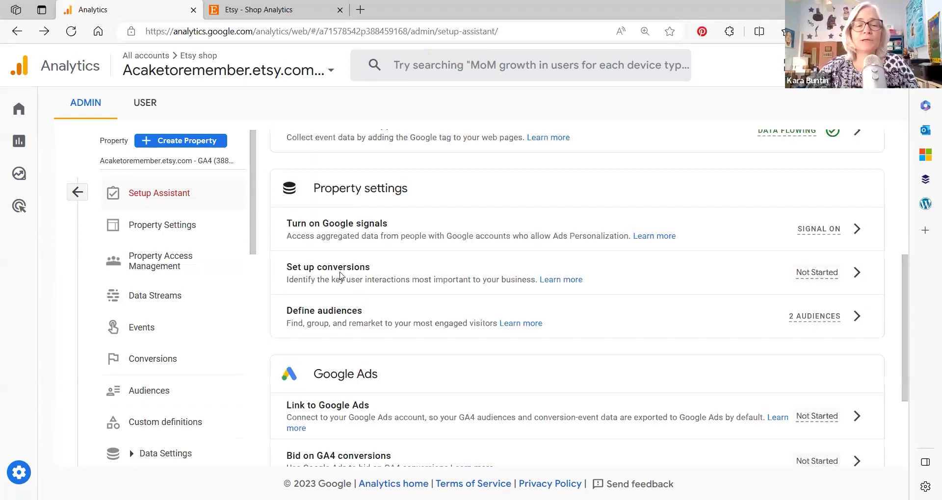
scroll(607, 303, "up", 3)
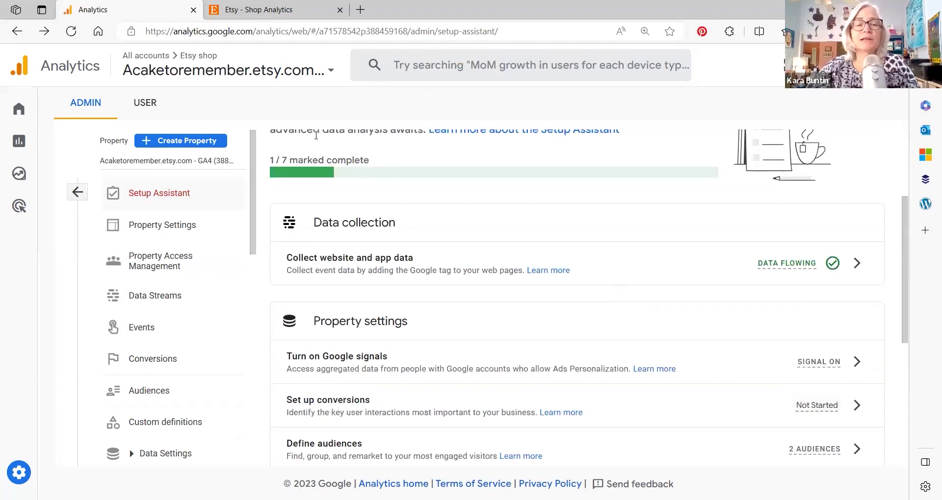
scroll(479, 248, "down", 5)
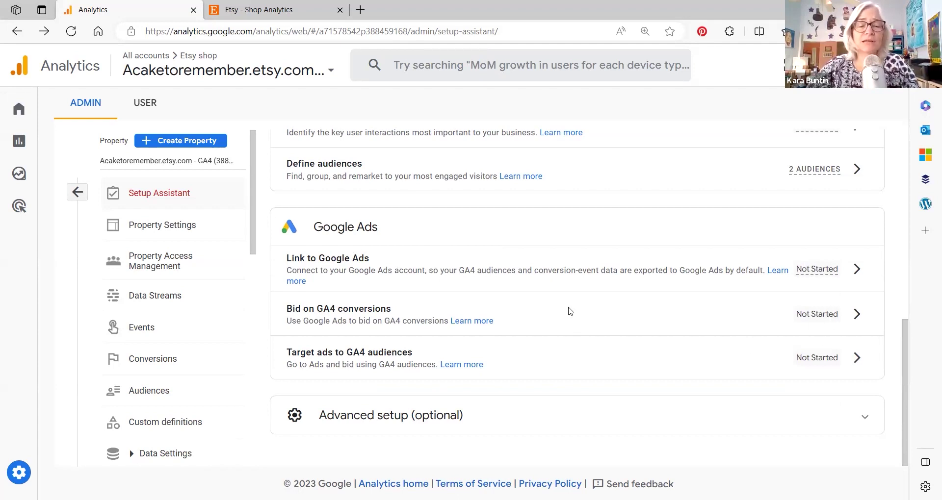
left_click(420, 416)
scroll(522, 294, "down", 3)
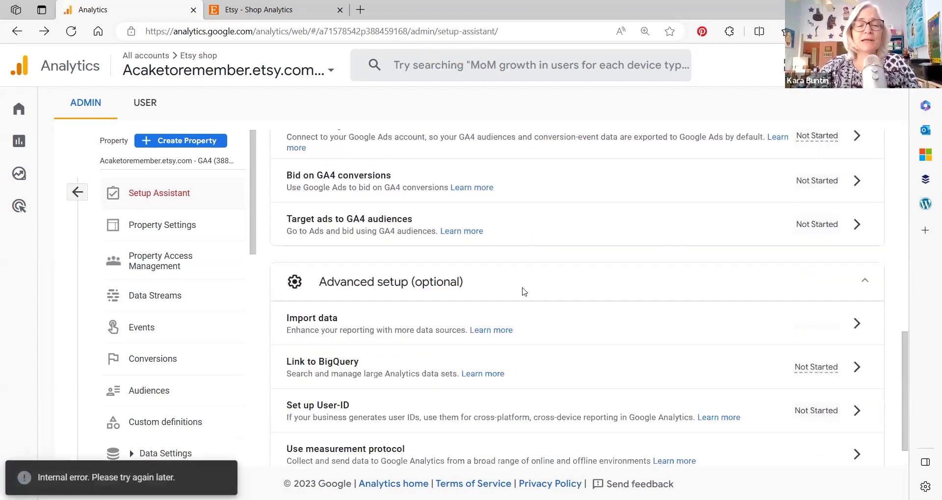
scroll(523, 291, "down", 1)
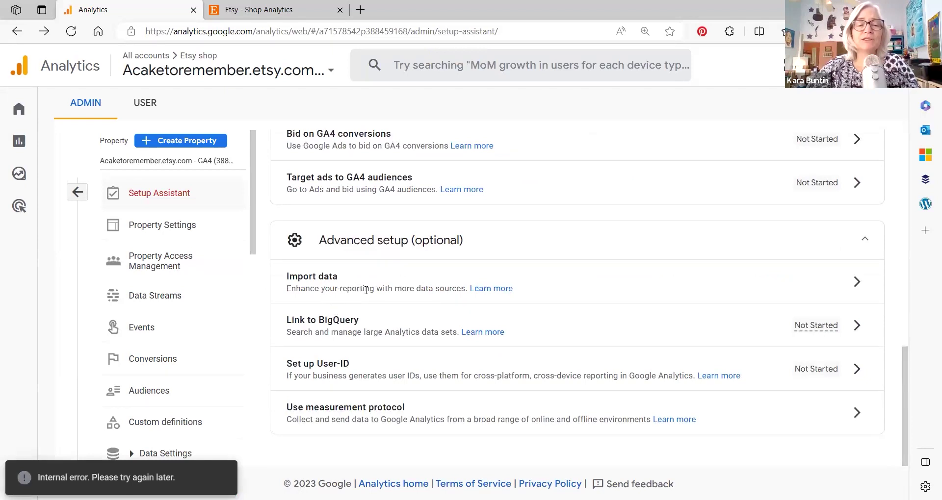
left_click(492, 293)
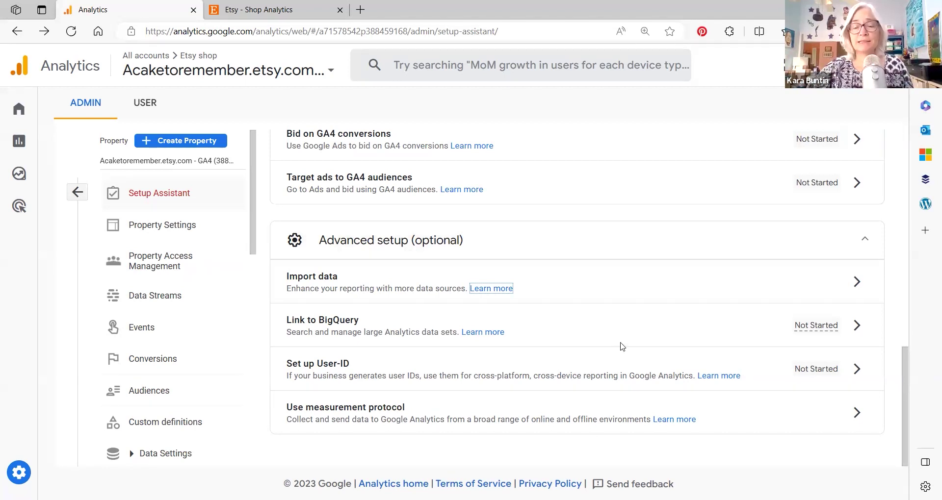
scroll(622, 347, "up", 10)
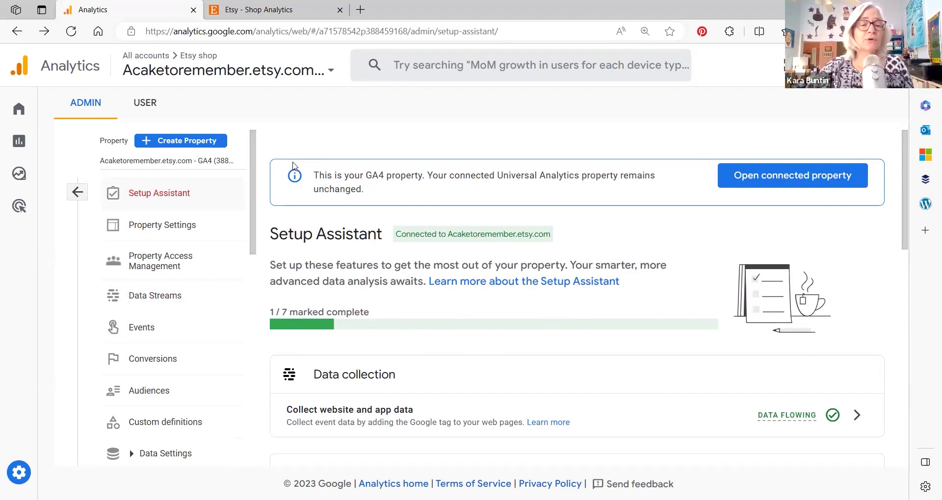
Step: Open the Acaketoremember.etsy.com - GA4 web stream from Data Streams, review its details, then close it
left_click(189, 295)
left_click(338, 238)
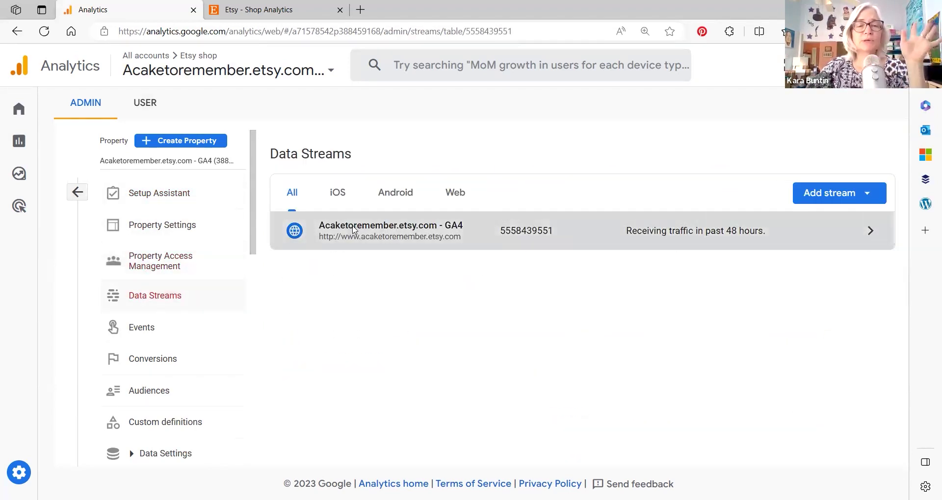
scroll(398, 182, "down", 5)
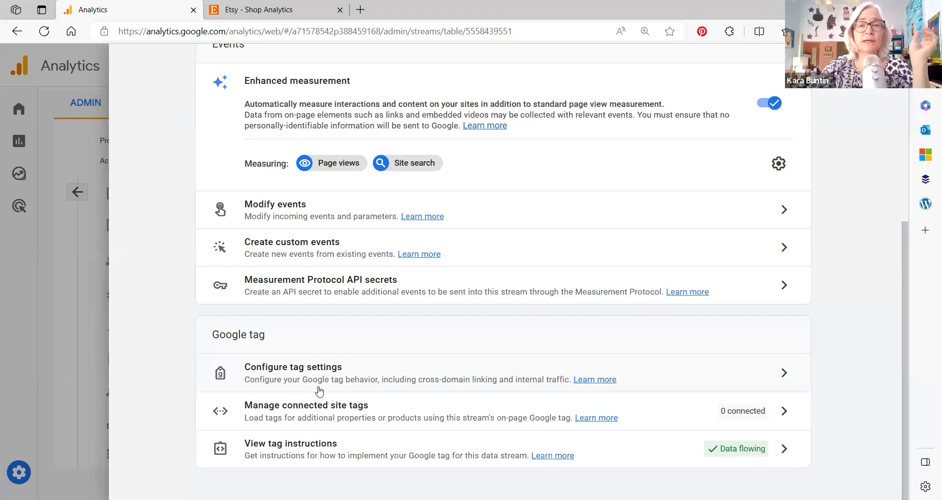
scroll(319, 391, "up", 6)
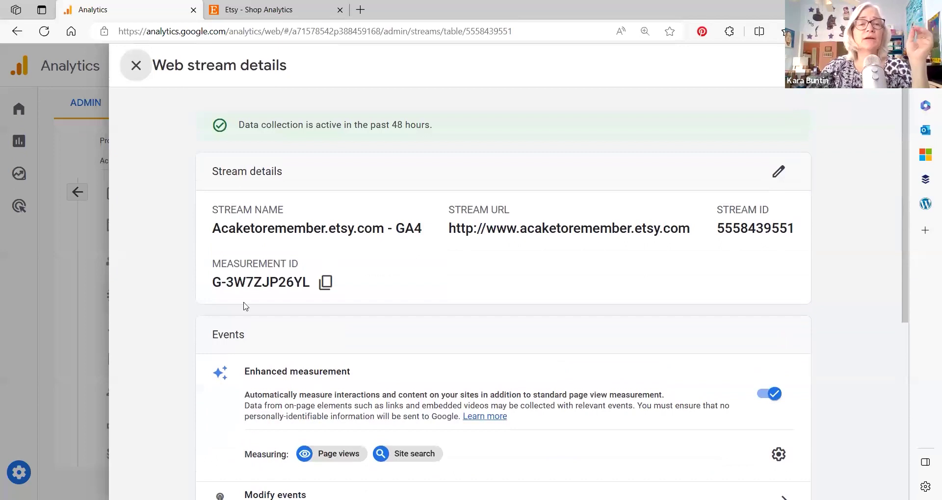
left_click(136, 64)
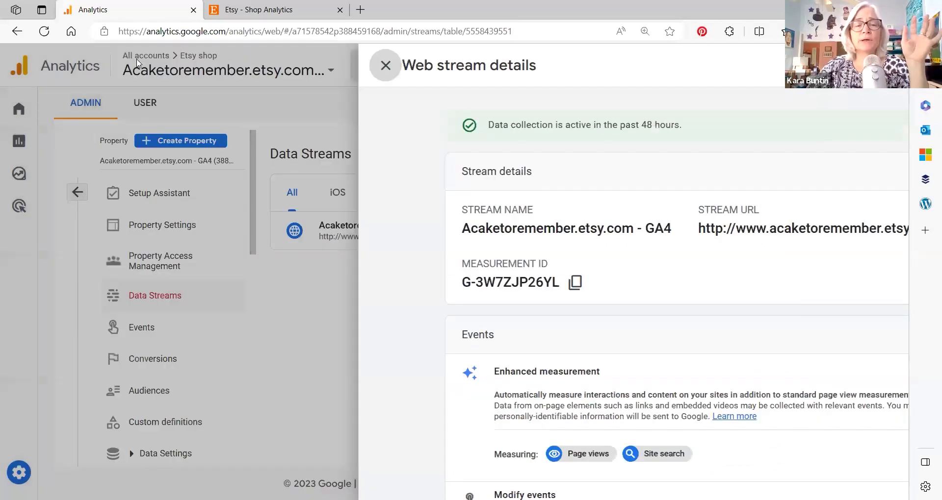
scroll(196, 243, "down", 3)
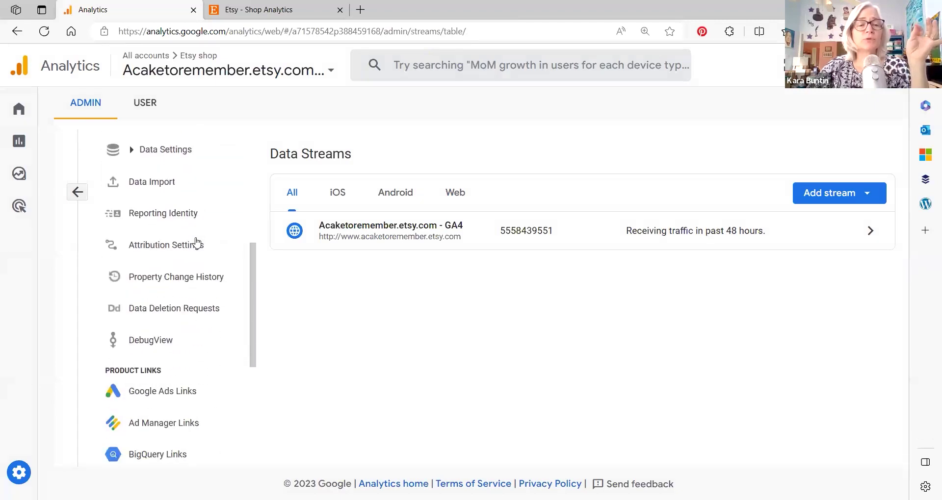
scroll(196, 243, "down", 3)
scroll(193, 241, "down", 2)
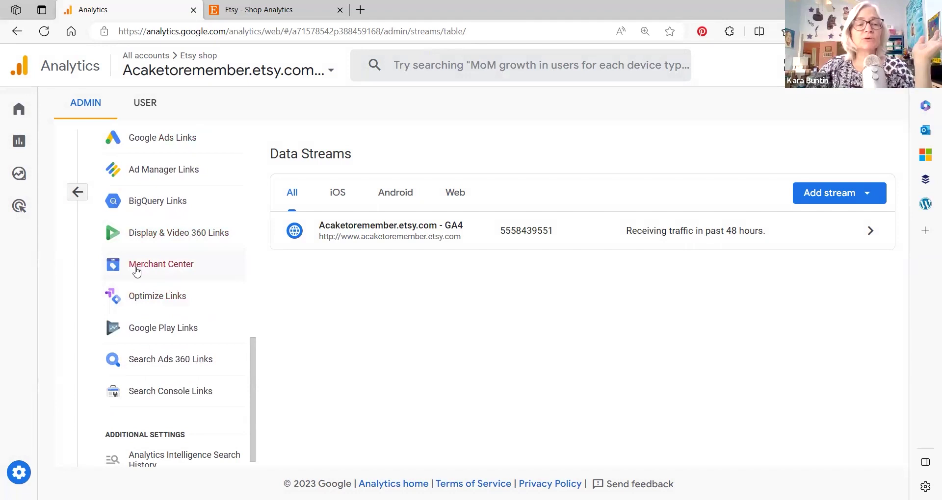
scroll(236, 324, "down", 1)
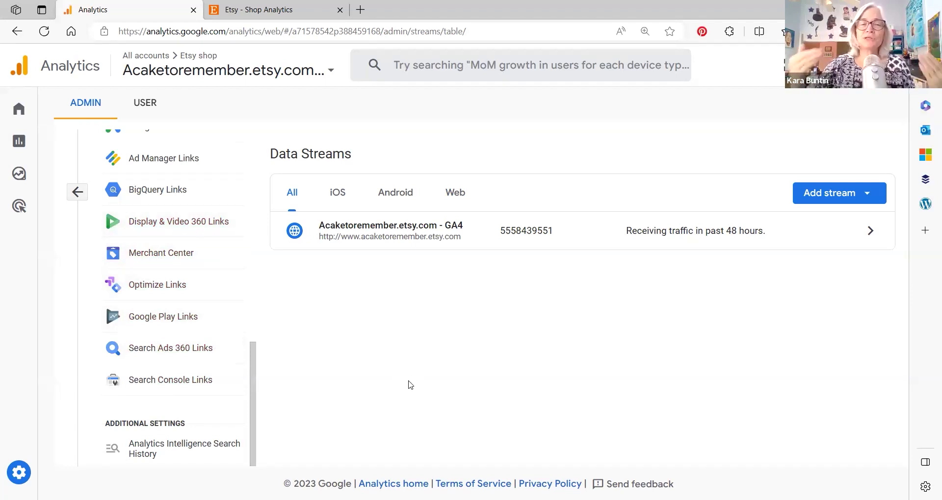
left_click(307, 10)
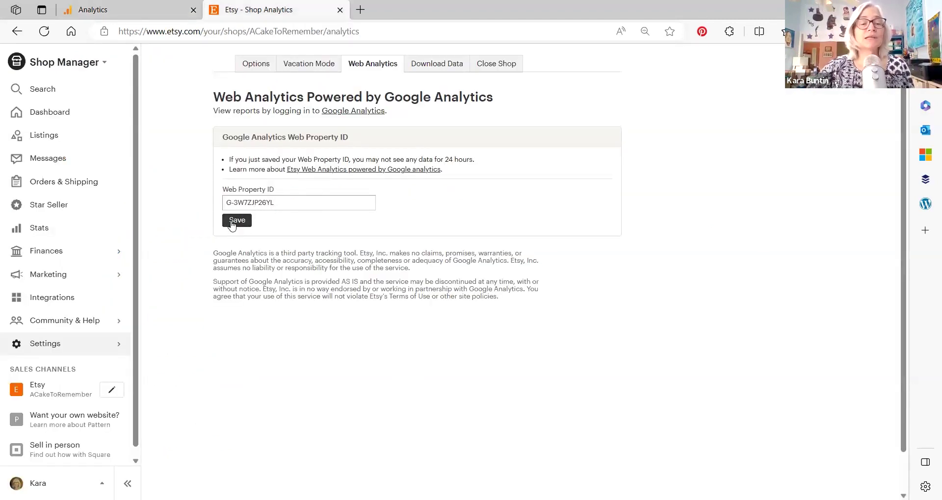
left_click(140, 12)
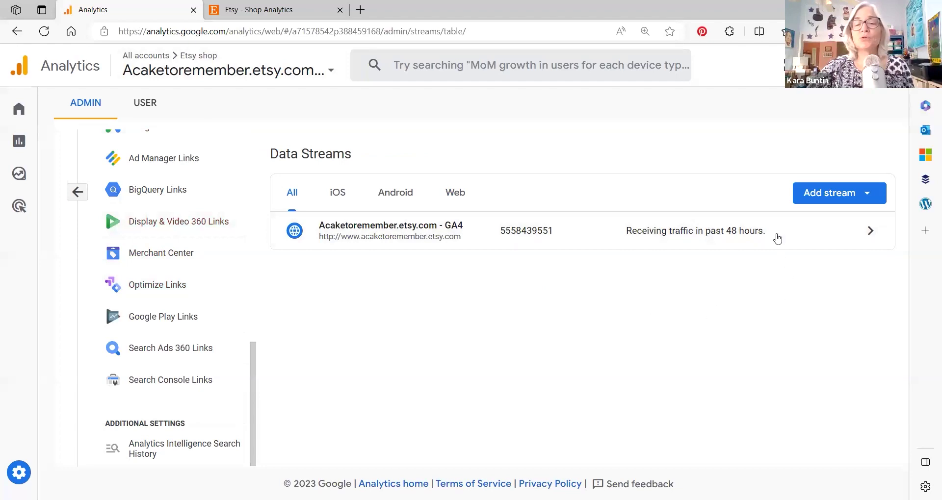